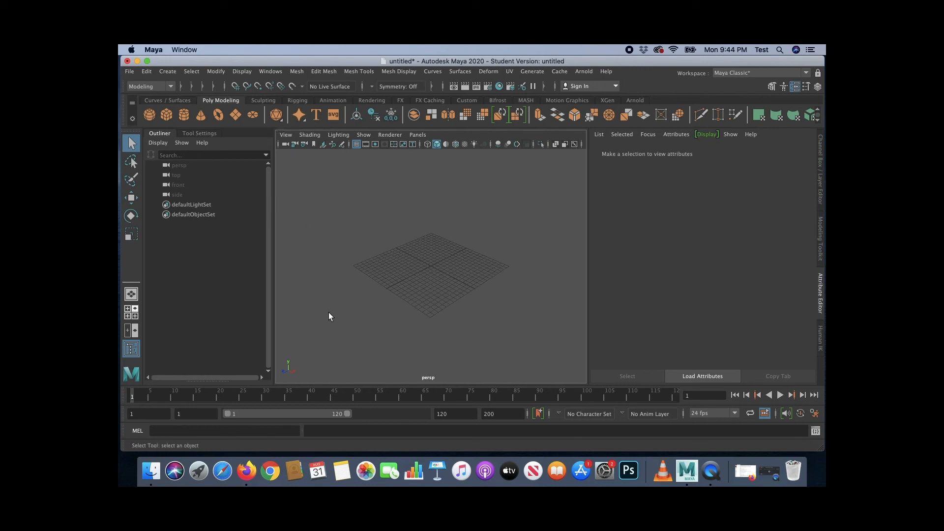
Toggle the resolution gate and the grid display in the perspective view, restoring both to their original state
click(375, 145)
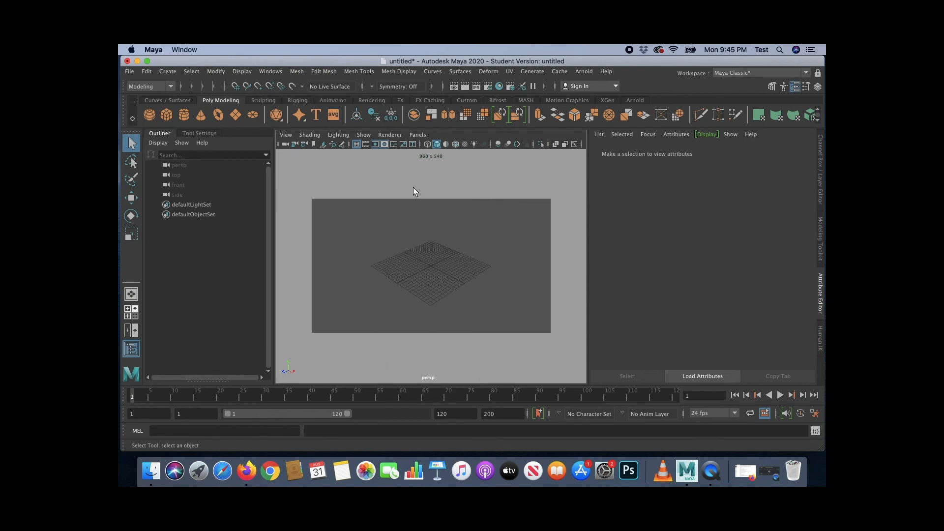
click(375, 144)
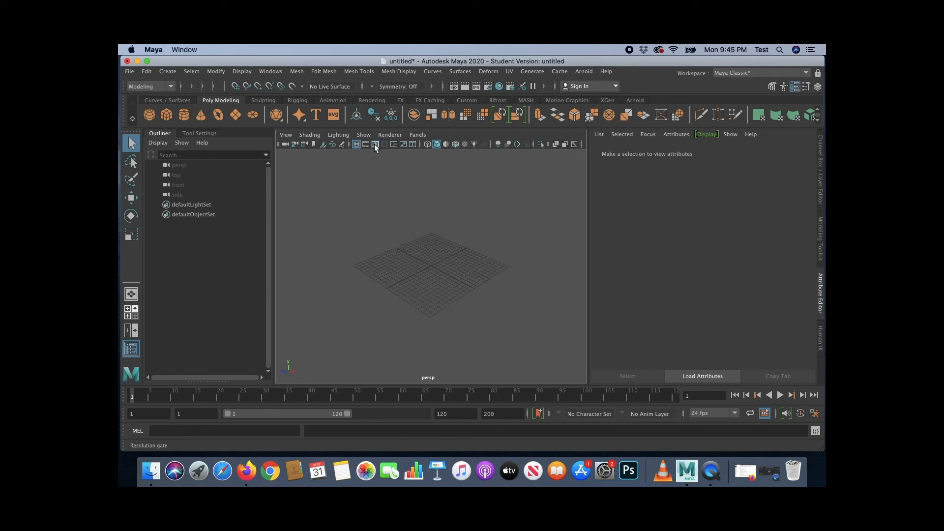
click(356, 144)
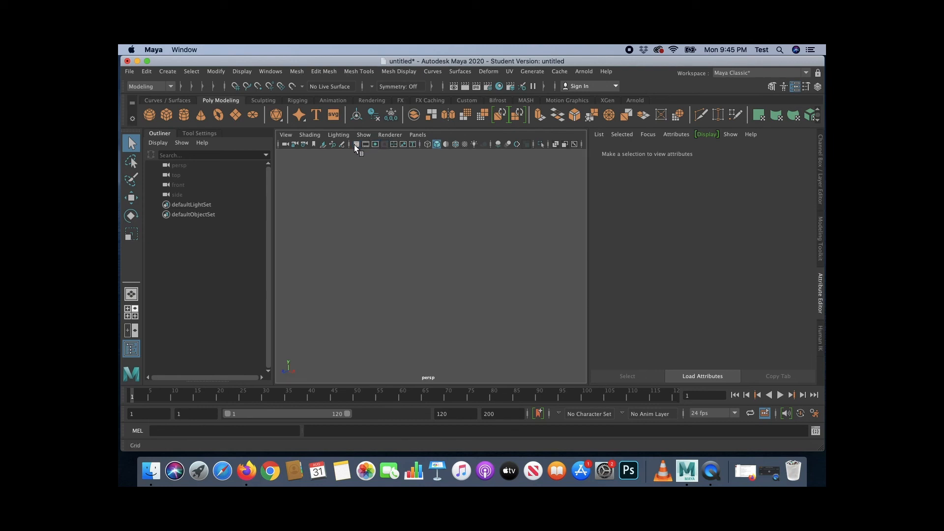
click(356, 143)
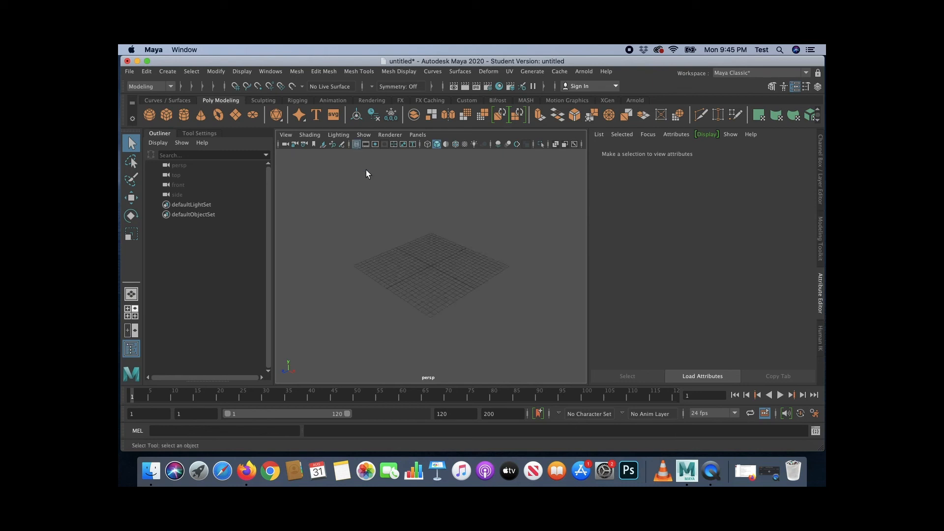
click(355, 146)
click(354, 146)
Create a polygon cube at the centre of the grid
shift+right_drag(430, 275, 451, 274)
scroll(442, 270, up, 15)
scroll(436, 265, up, 4)
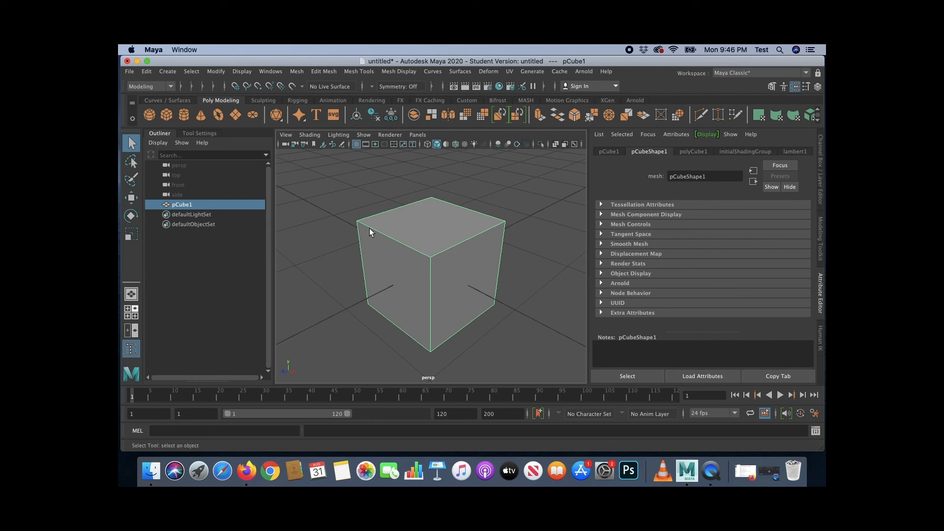
Switch the cube's display through wireframe, smooth shaded, textured and all-lights modes, and clear the selection
key(4)
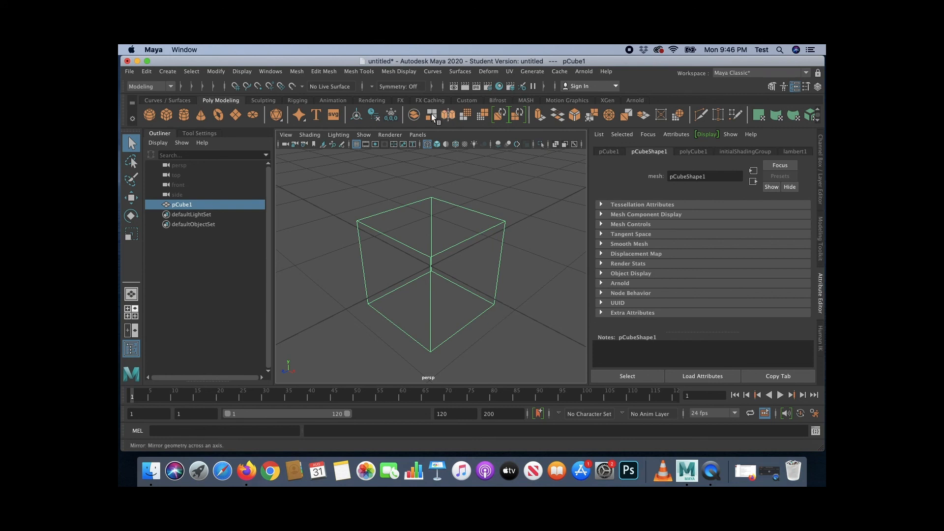
click(436, 145)
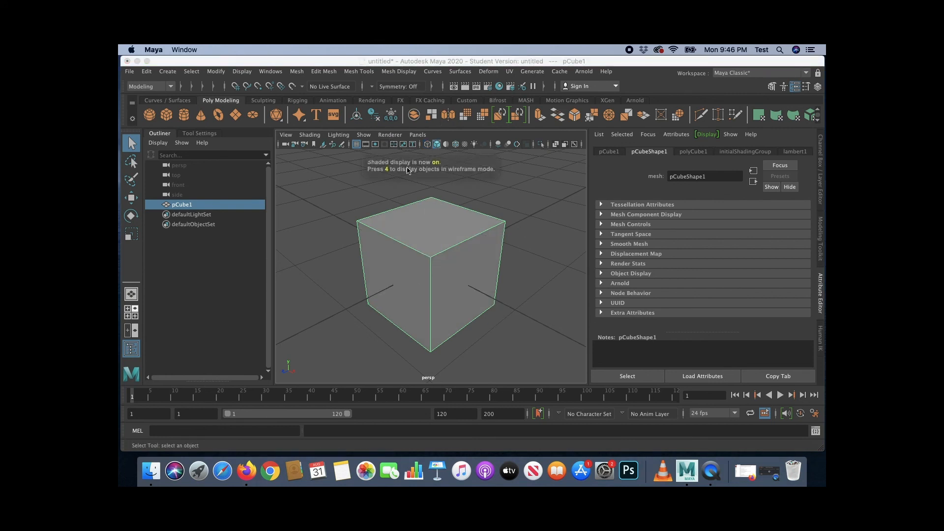
key(6)
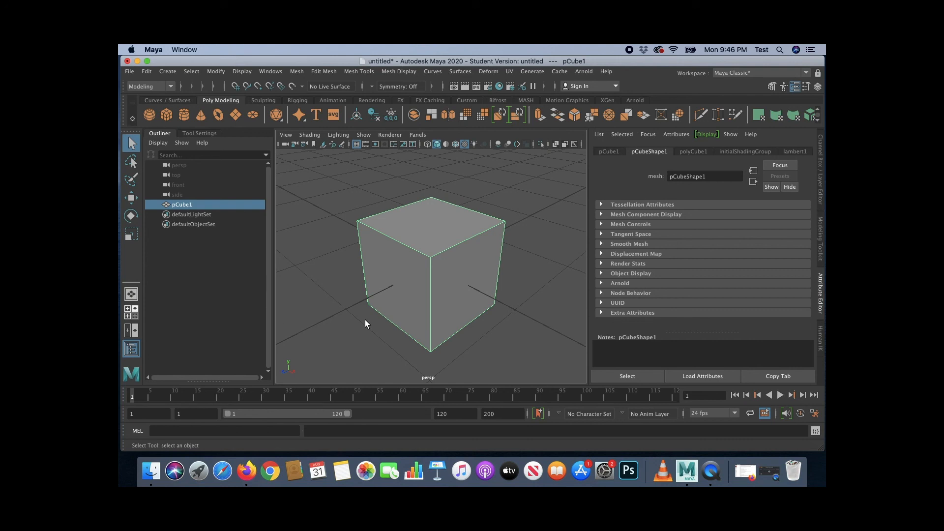
key(7)
click(365, 321)
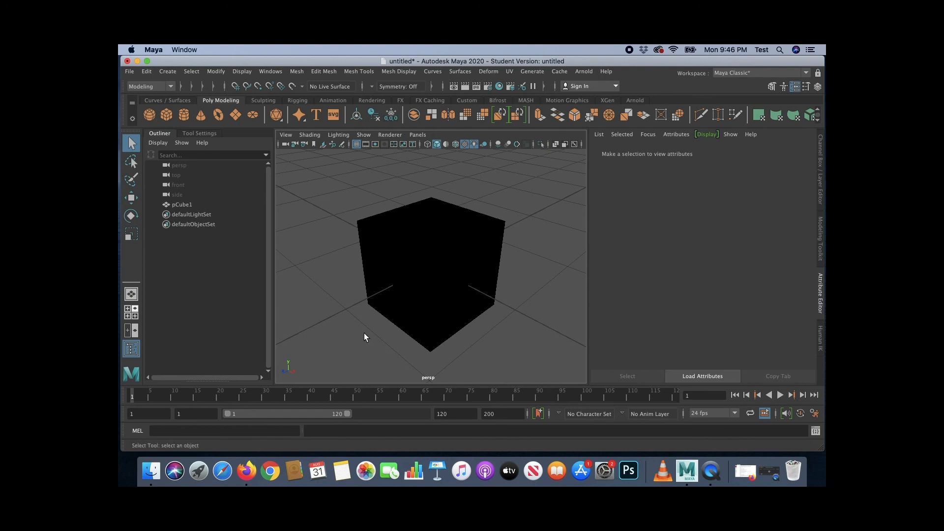
Try out a polygon sphere moved off to one side of the cube, and delete it
click(150, 116)
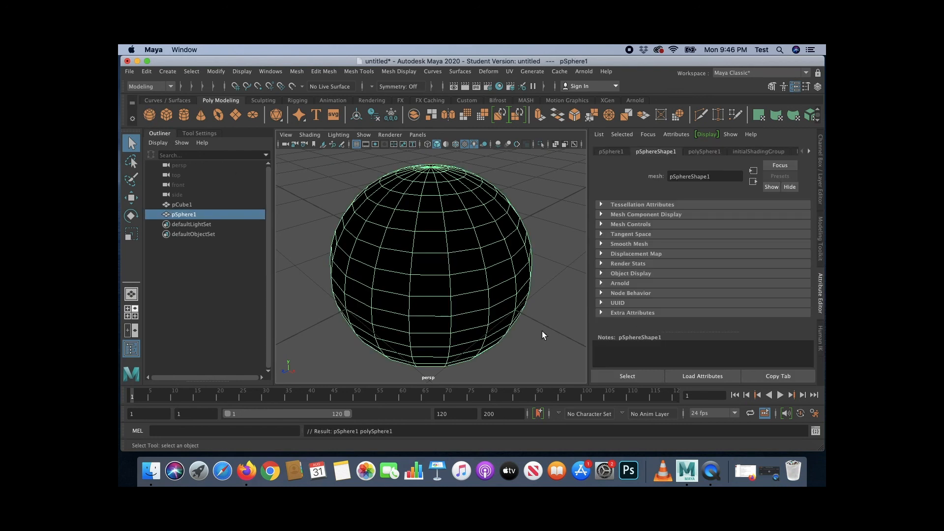
key(w)
drag(467, 290, 352, 220)
click(551, 361)
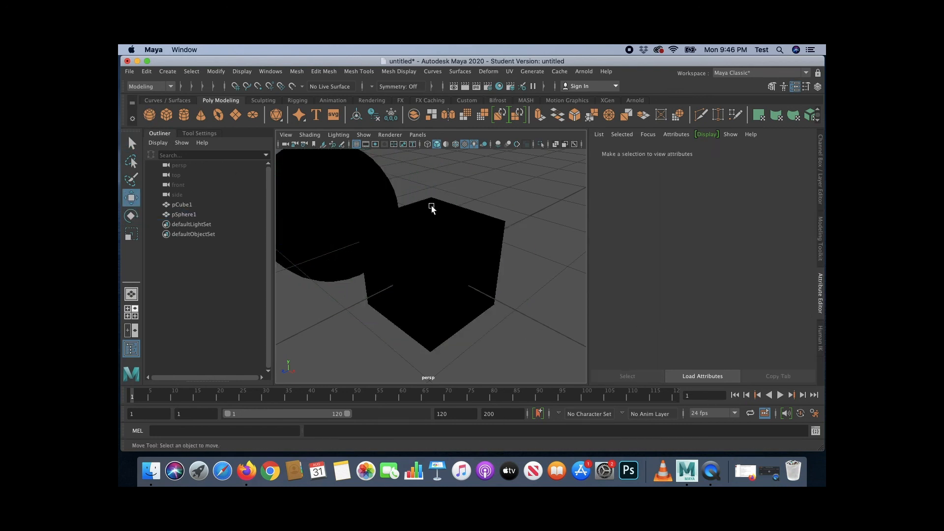
click(356, 254)
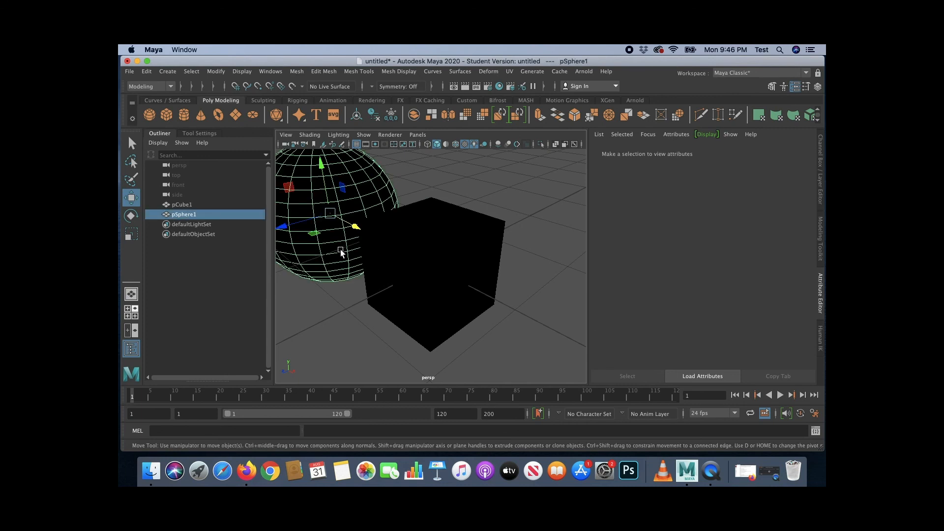
key(Delete)
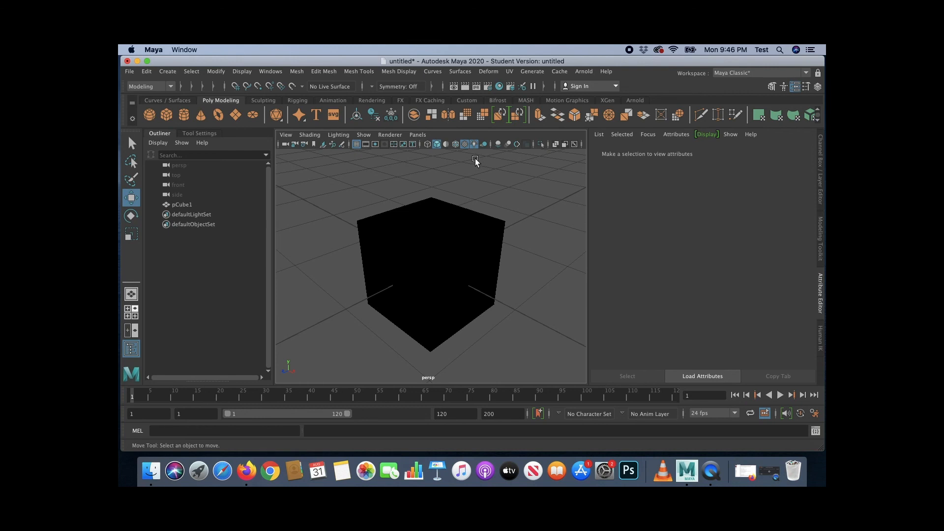
Return the view to smooth shaded display and render the current frame of the cube with Arnold in the Render View
key(5)
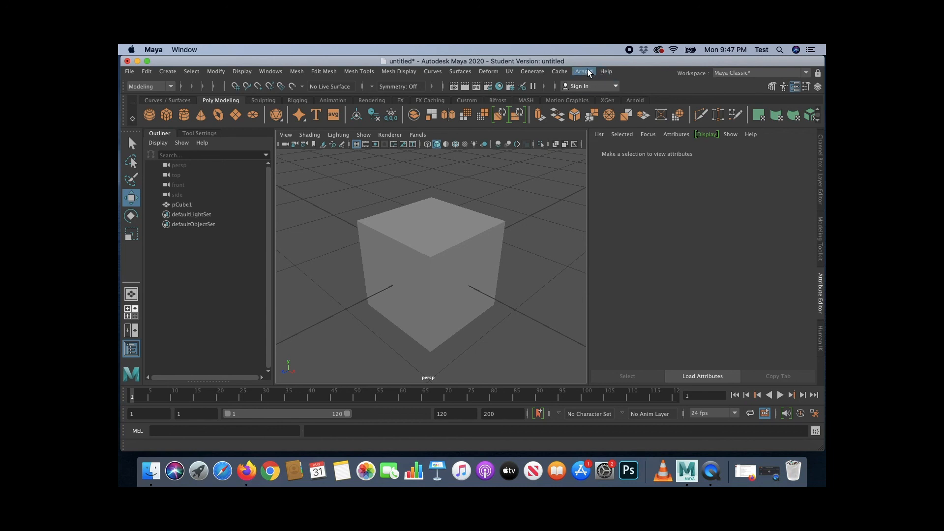
click(586, 69)
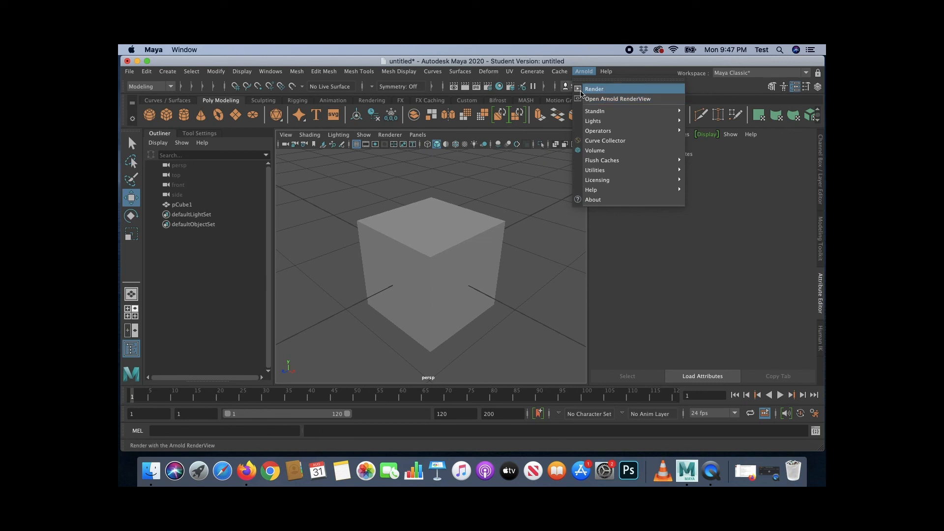
click(583, 72)
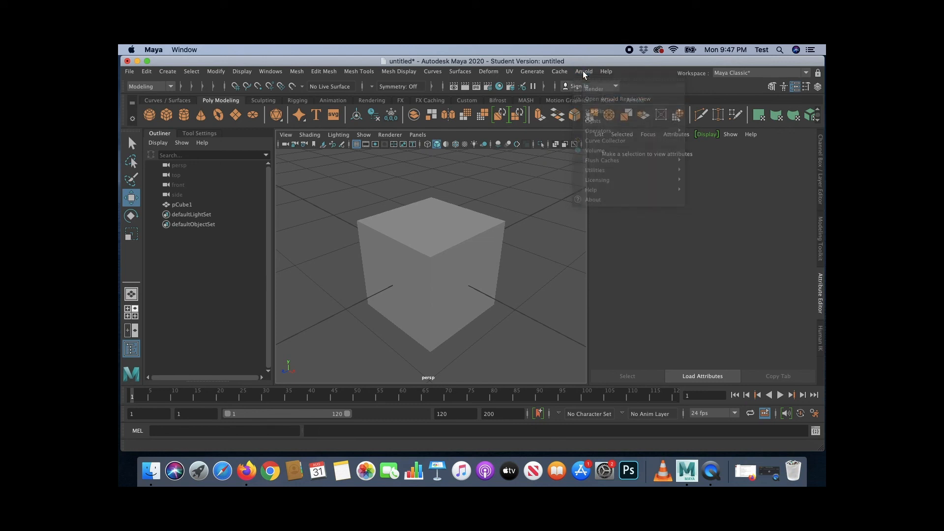
click(453, 87)
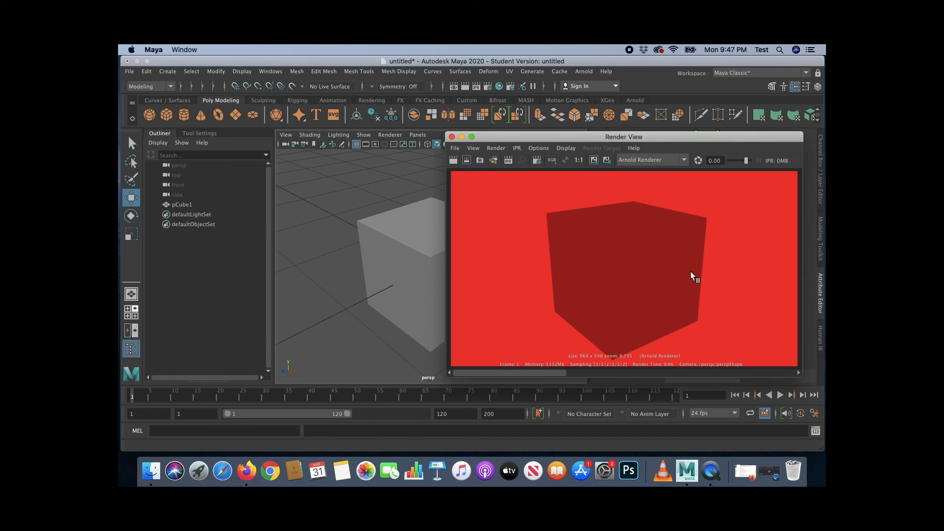
click(454, 161)
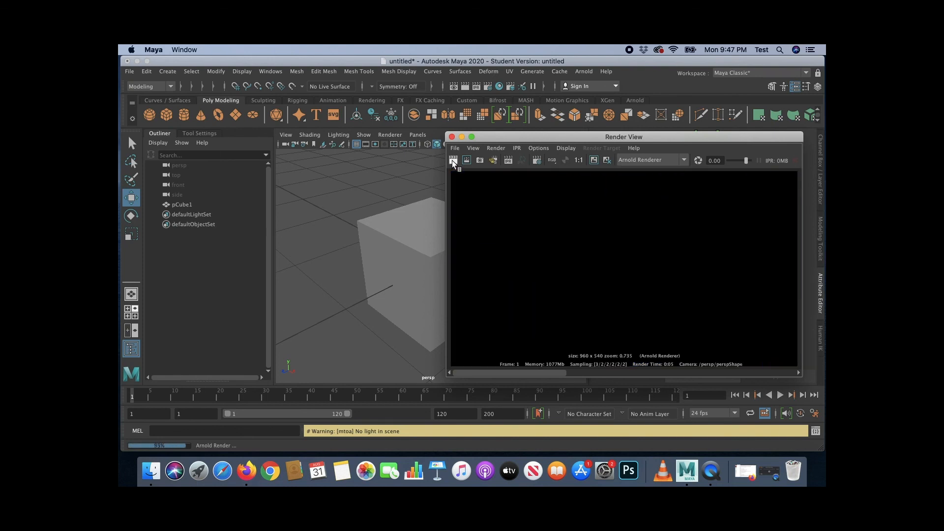
Turn on the resolution gate in the perspective view and open the Render Settings beside the Render View
click(375, 144)
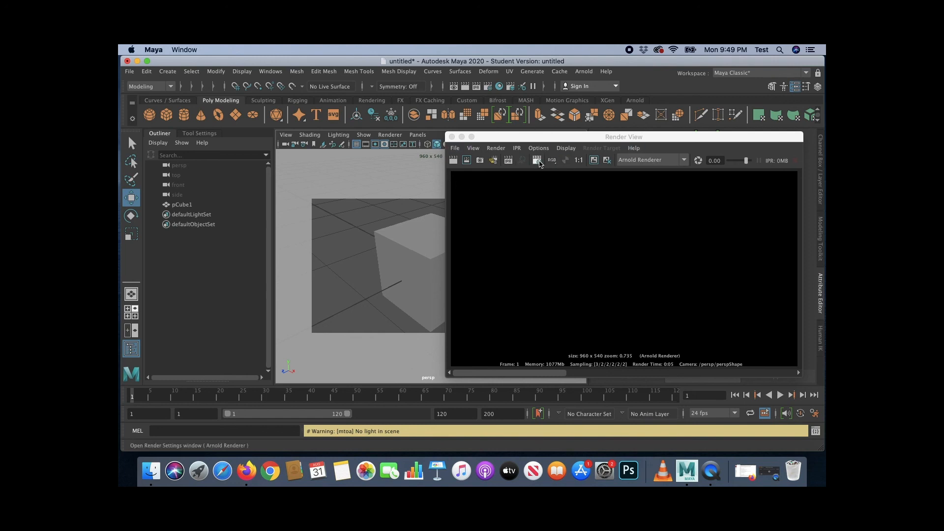
click(537, 161)
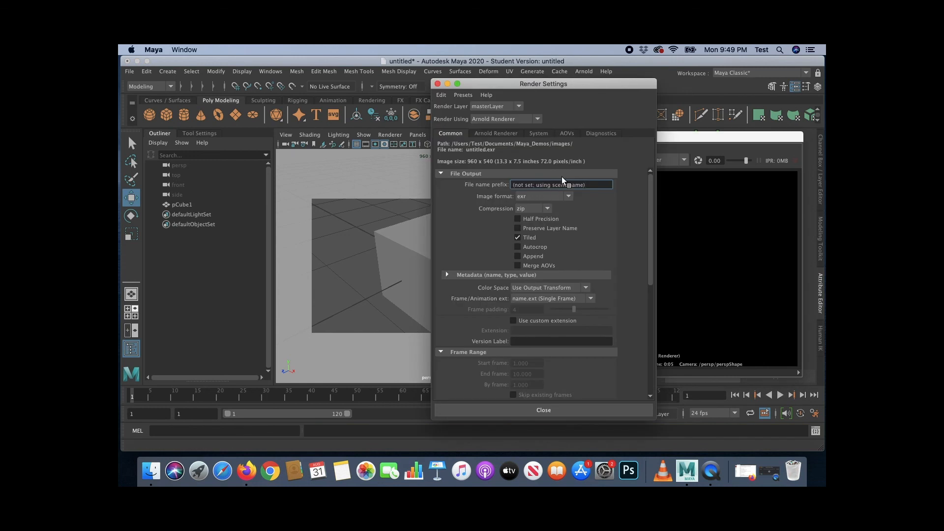
drag(571, 87, 347, 97)
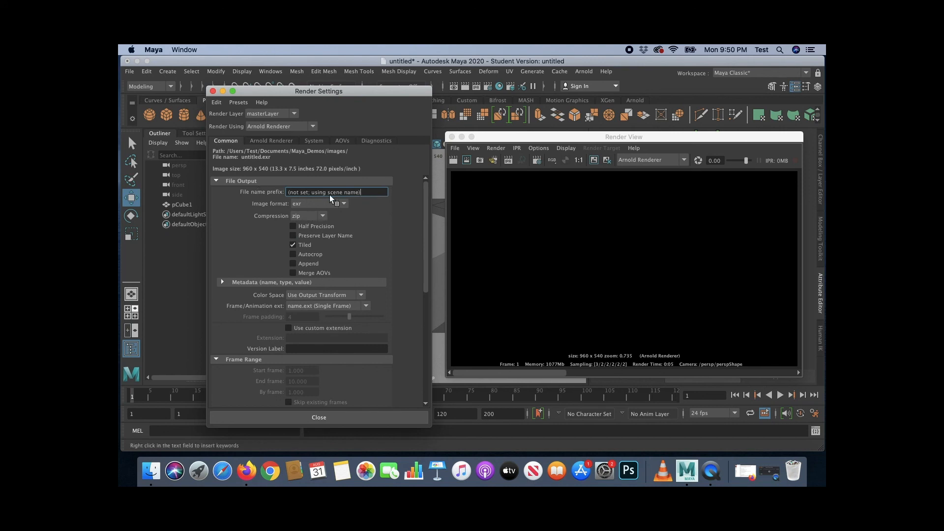
Set the render output's image format to jpeg and its file name prefix to week2demo
drag(369, 193, 271, 194)
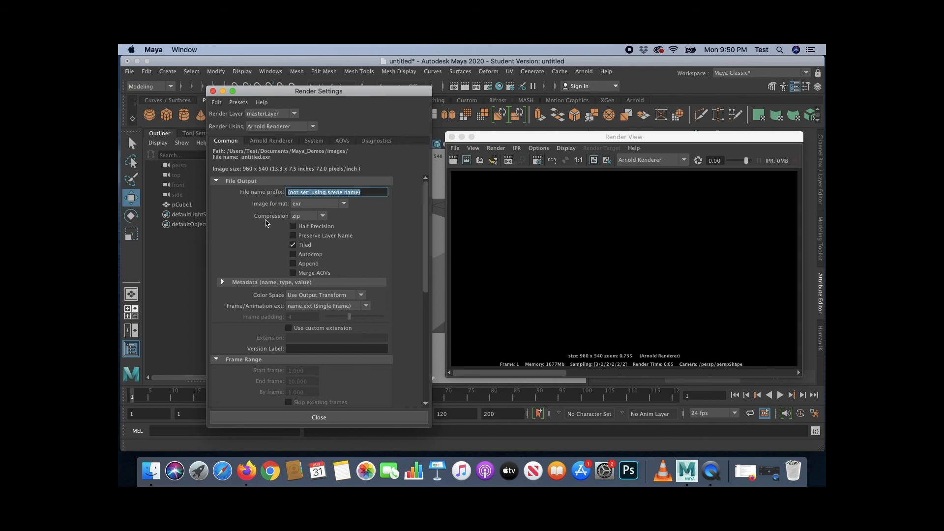
click(343, 204)
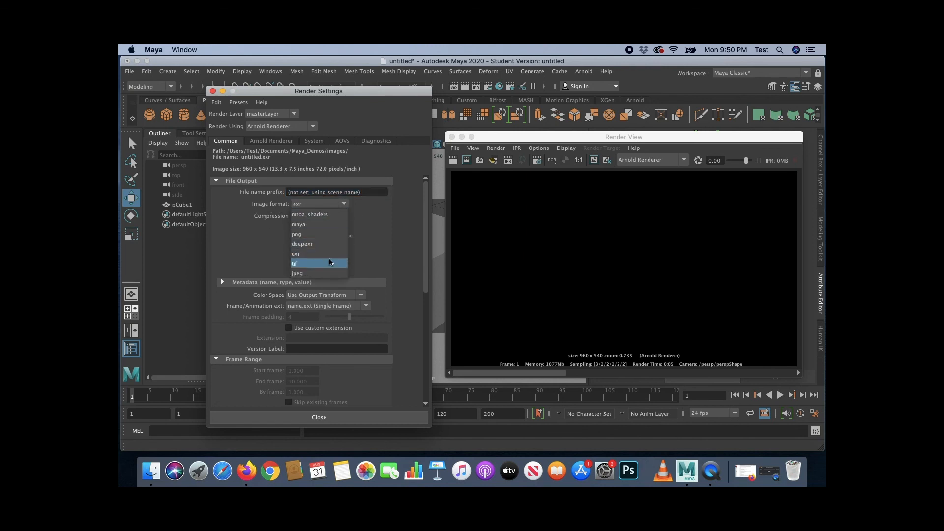
click(319, 274)
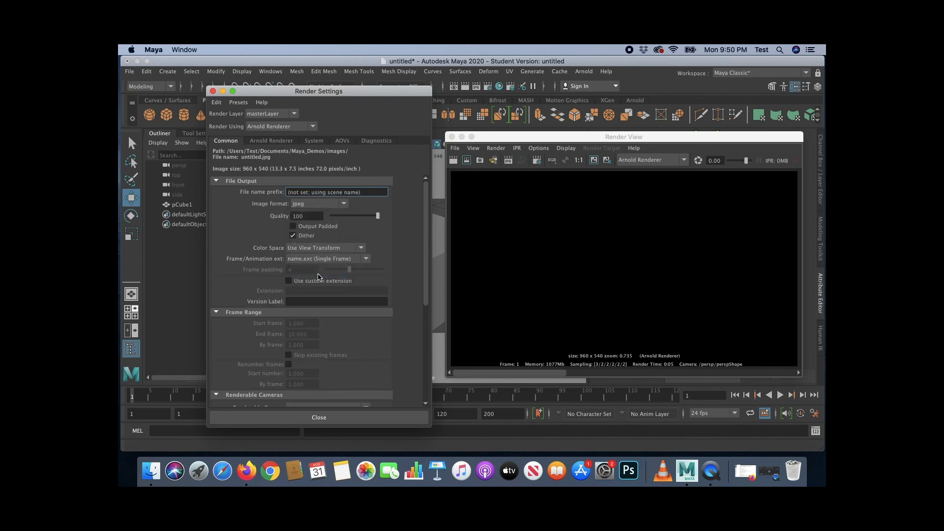
drag(377, 192, 260, 196)
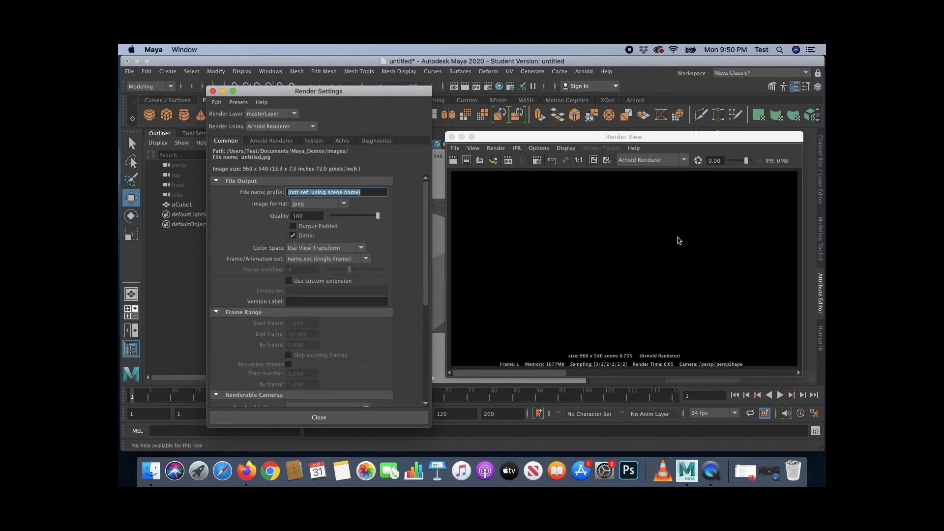
text(week2demo)
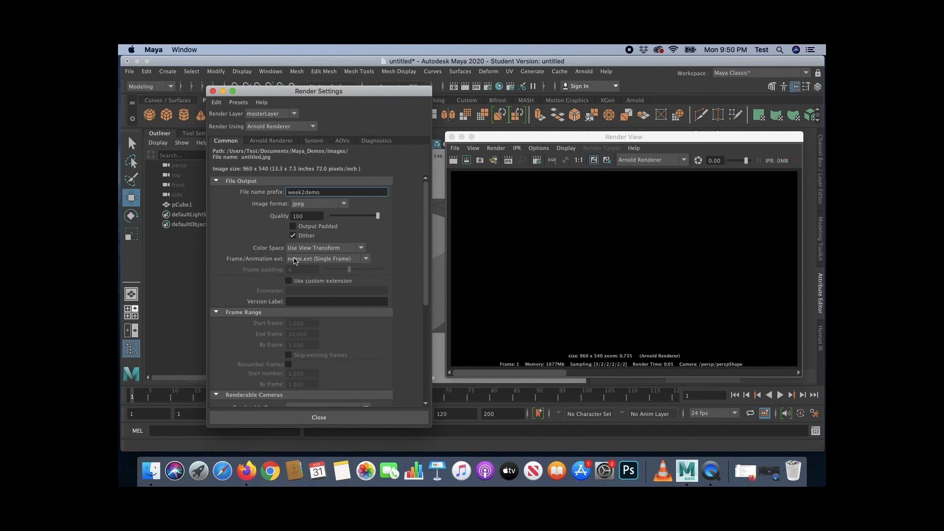
click(366, 260)
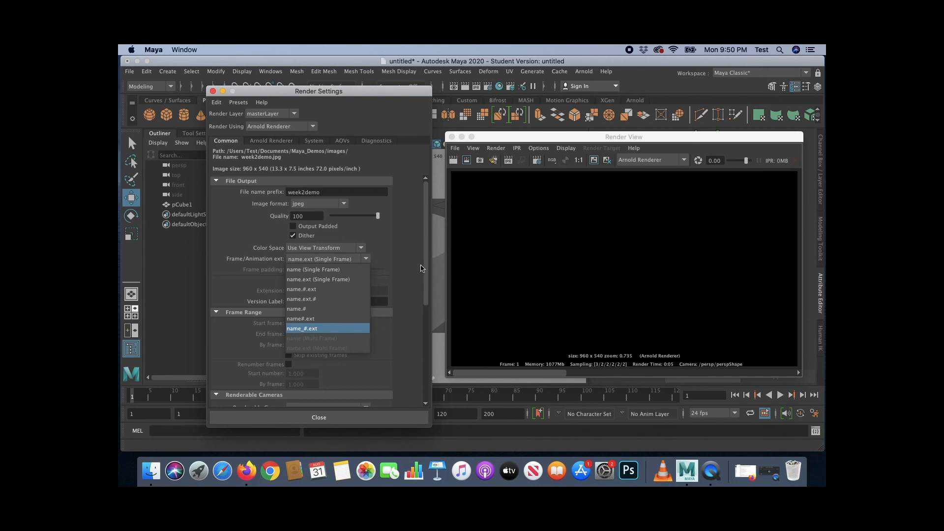
click(405, 274)
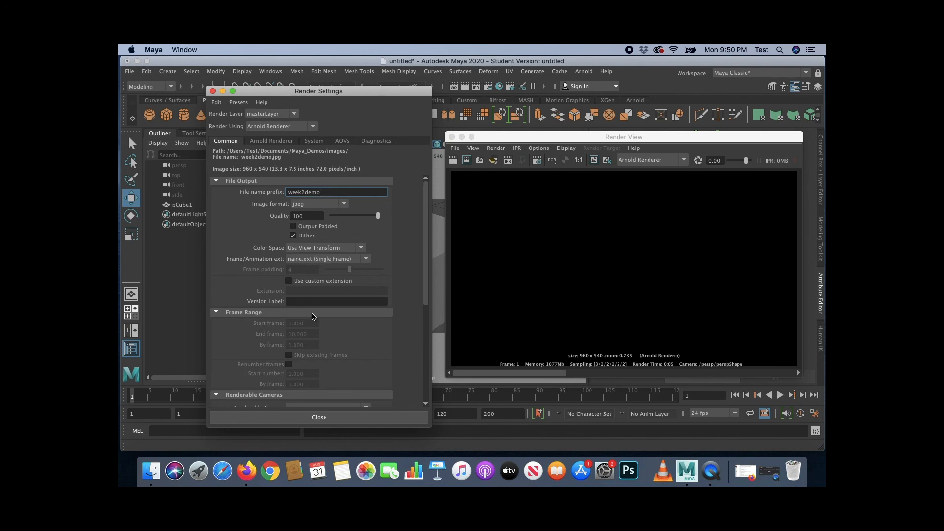
Choose persp as the renderable camera in the Render Settings
scroll(313, 315, down, 5)
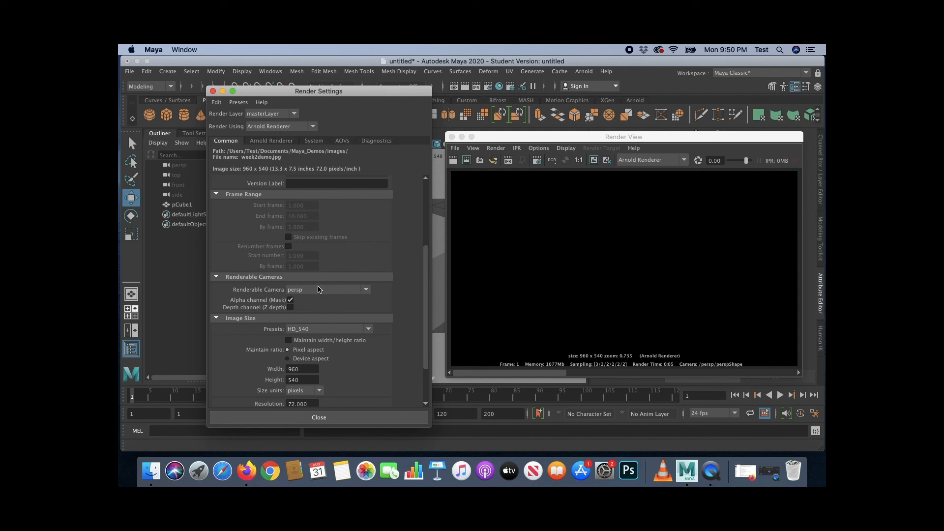
click(319, 289)
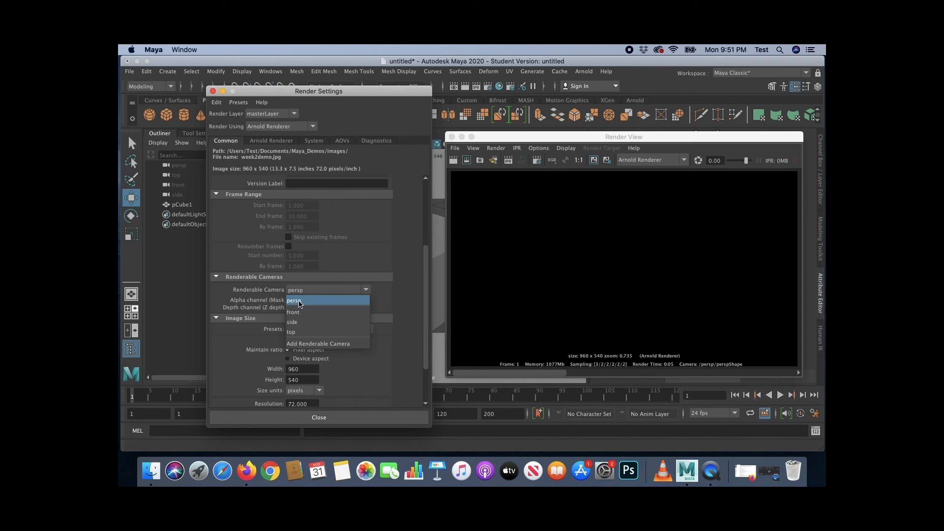
click(299, 301)
Examine the available image size presets and the resolution value in the Render Settings
scroll(346, 349, down, 3)
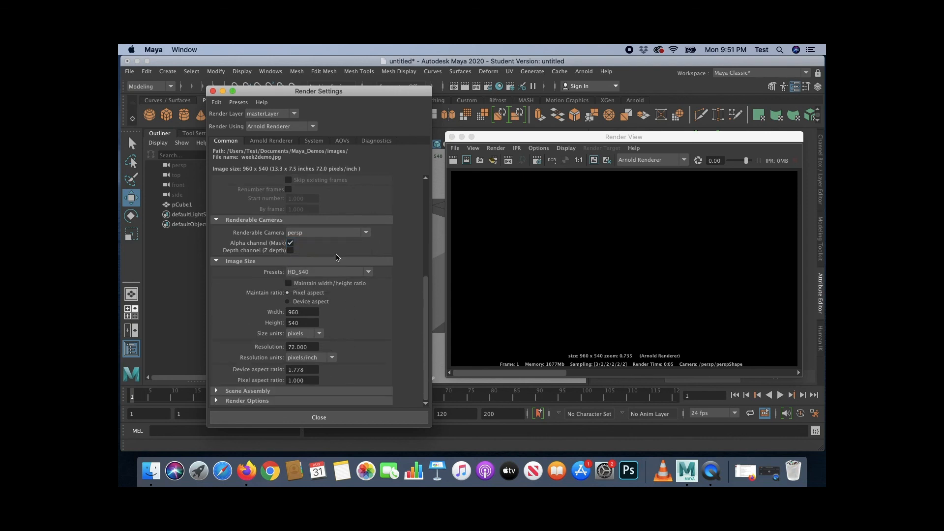
click(333, 273)
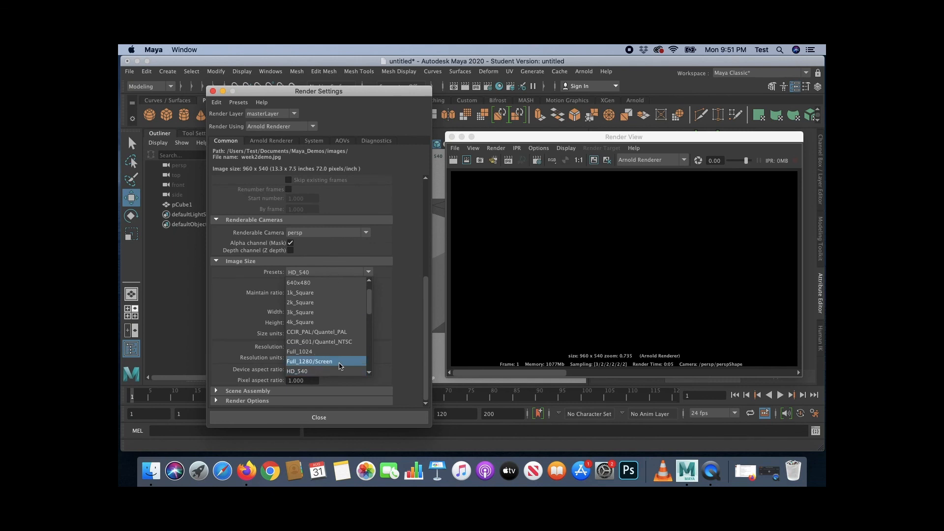
scroll(333, 372, down, 2)
scroll(327, 374, down, 1)
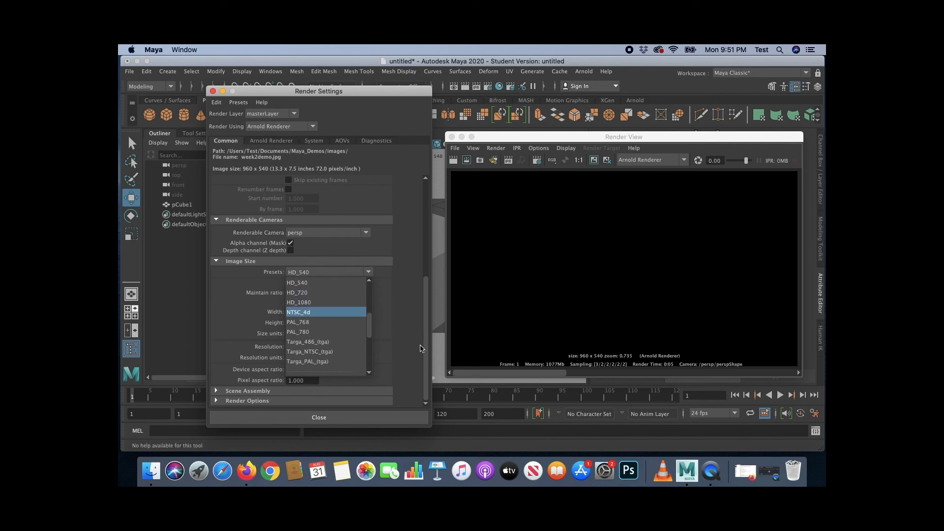
click(413, 358)
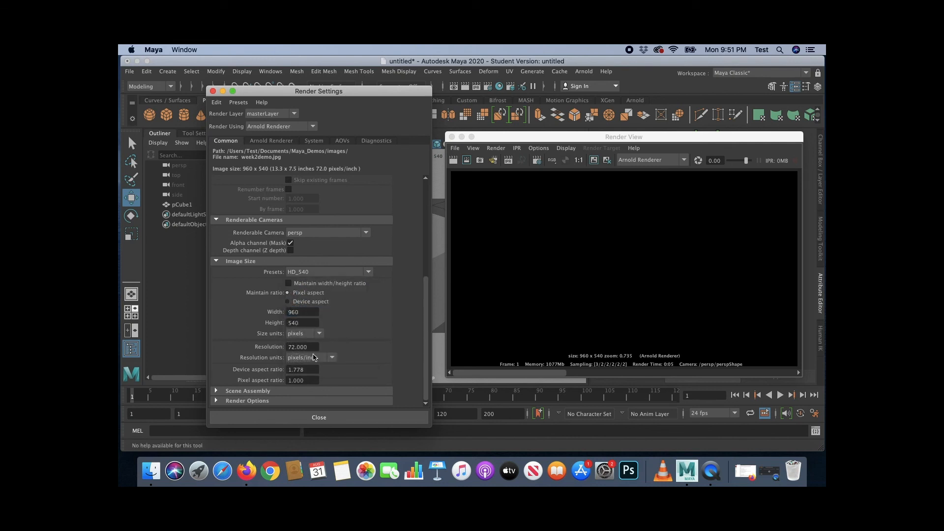
drag(289, 347, 331, 348)
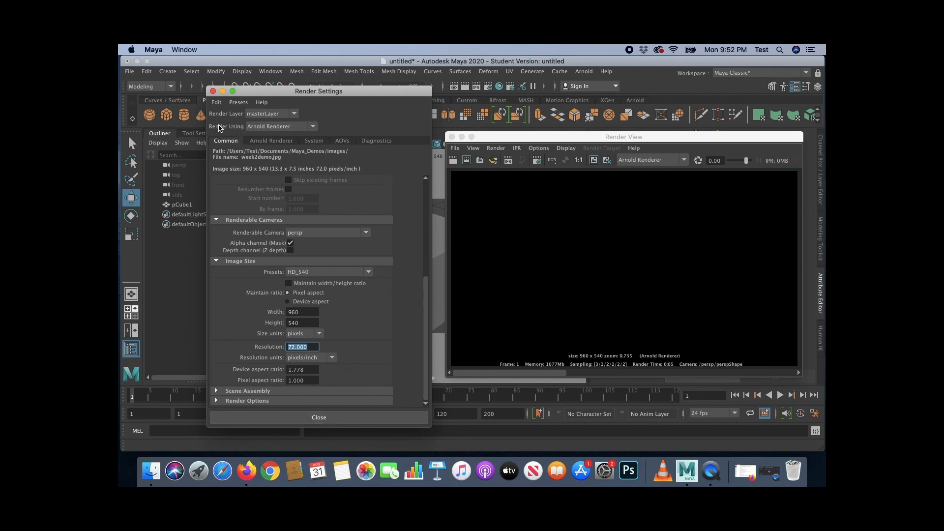
Review the available renderers and choose Arnold Renderer as the renderer in the Render Settings
click(289, 128)
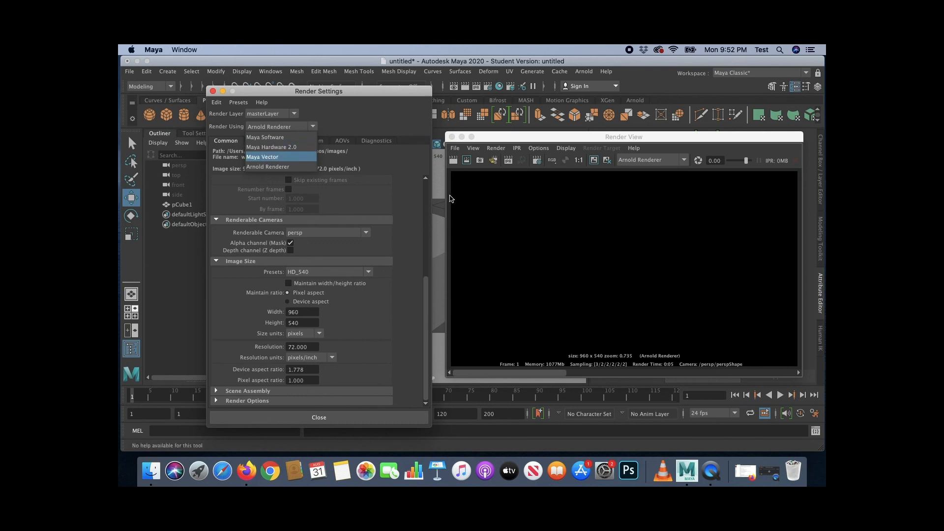
drag(485, 137, 613, 138)
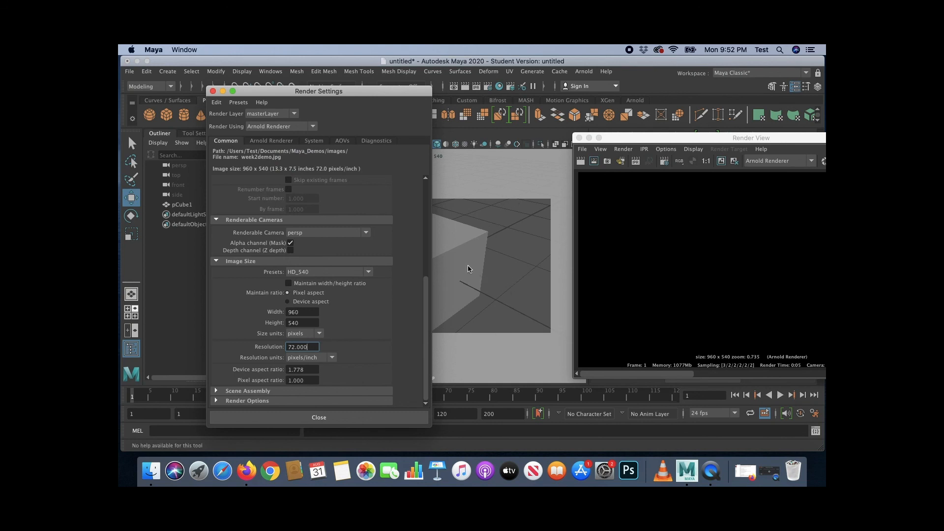
drag(671, 140, 547, 142)
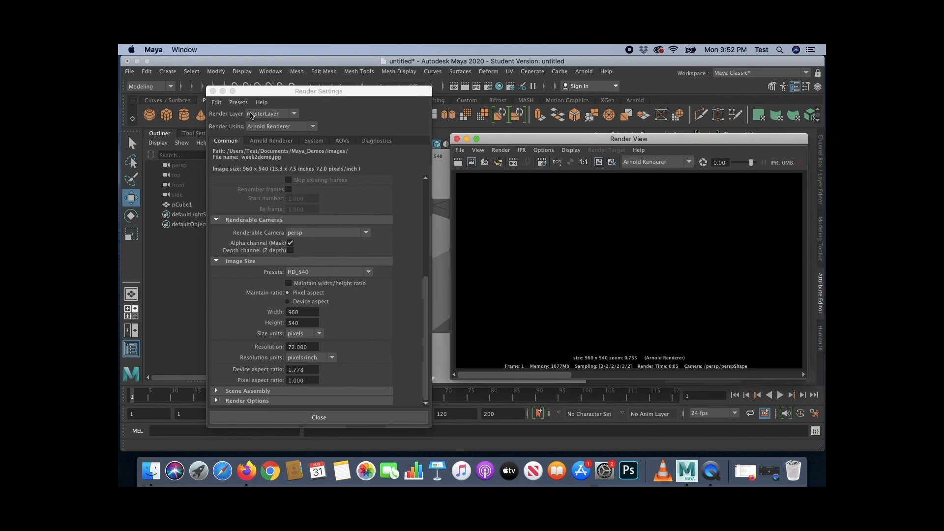
click(261, 128)
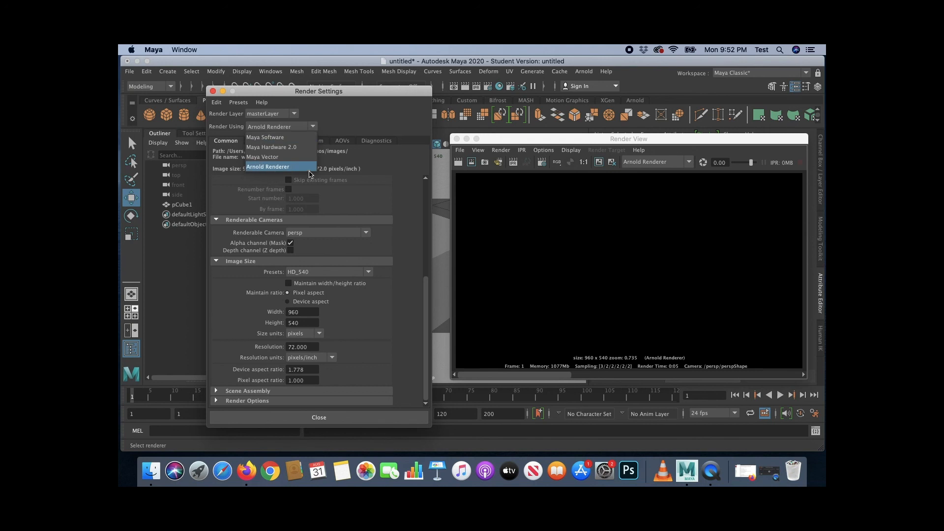
click(276, 167)
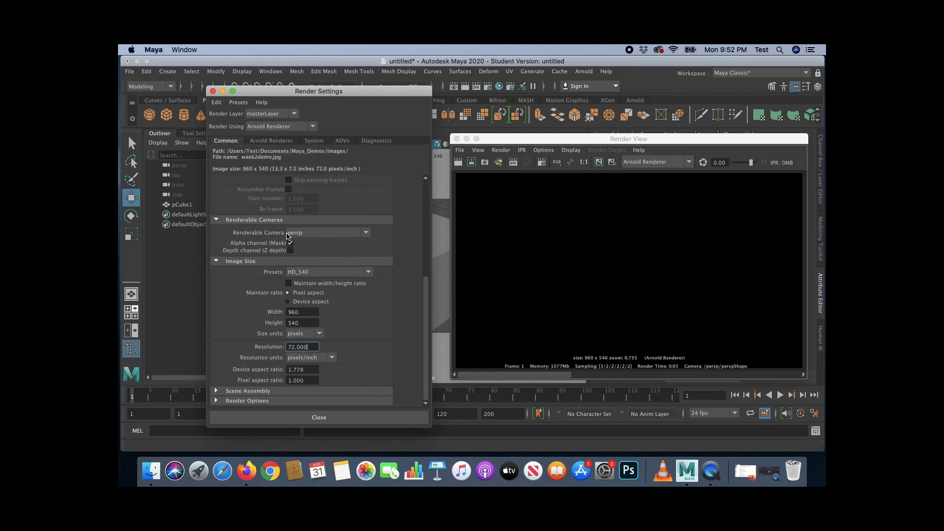
Review the Arnold sampling settings and the common file output settings, and close the Render Settings
click(271, 141)
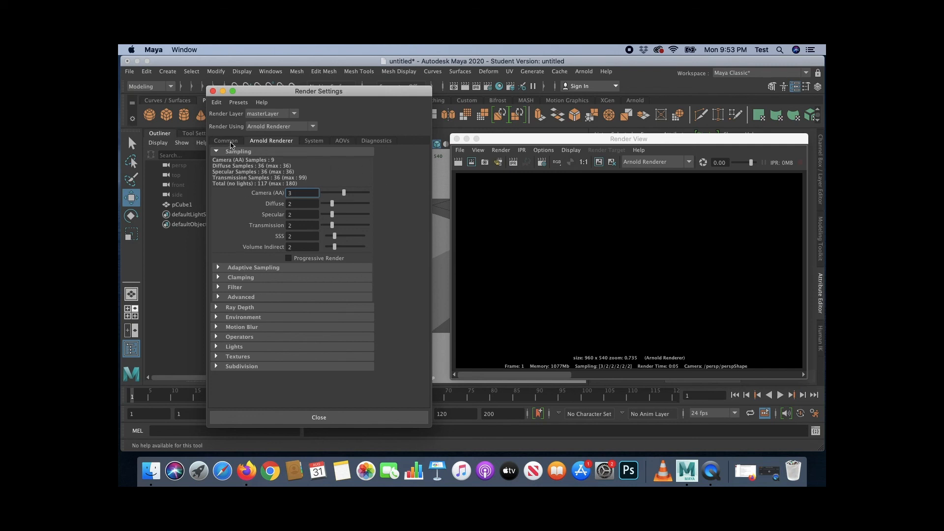
click(233, 144)
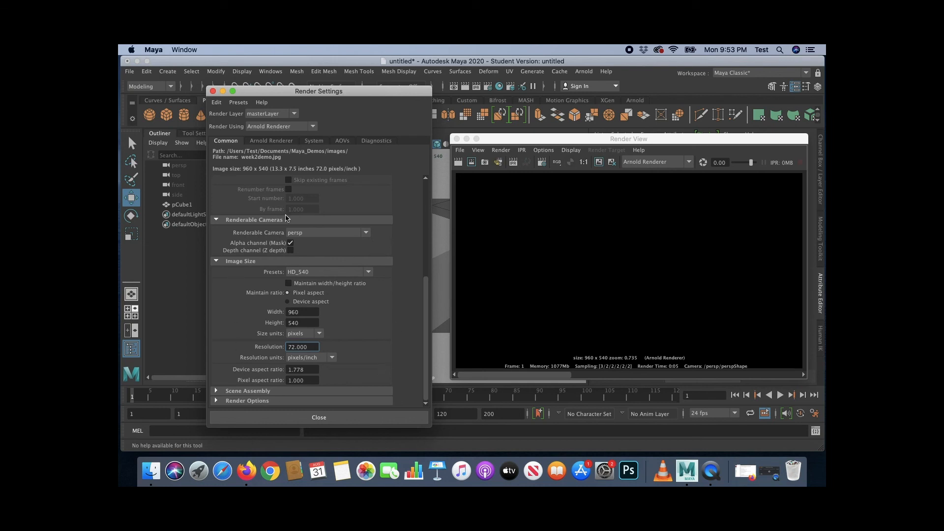
scroll(361, 237, up, 6)
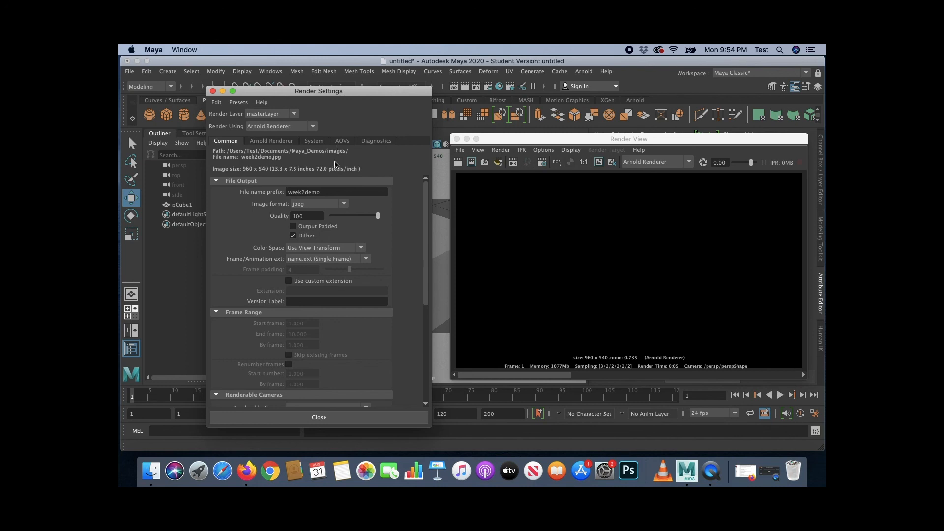
click(212, 91)
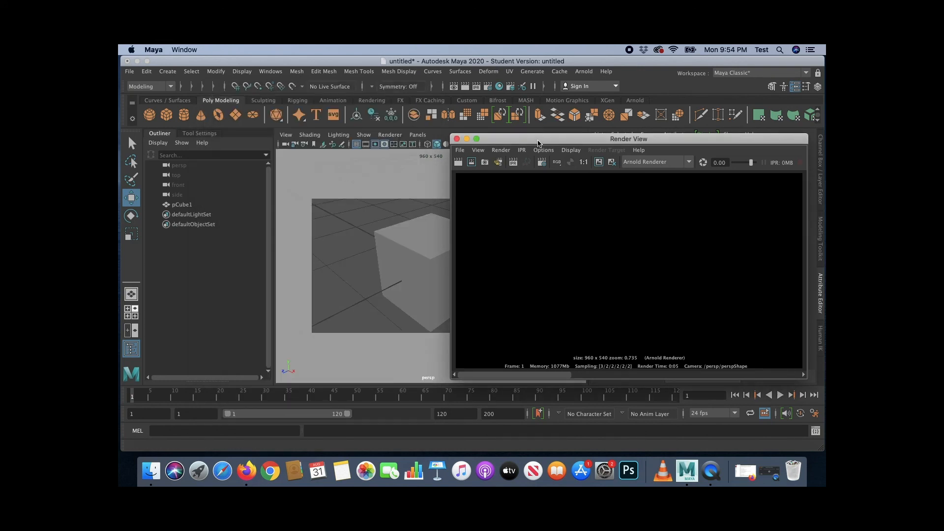